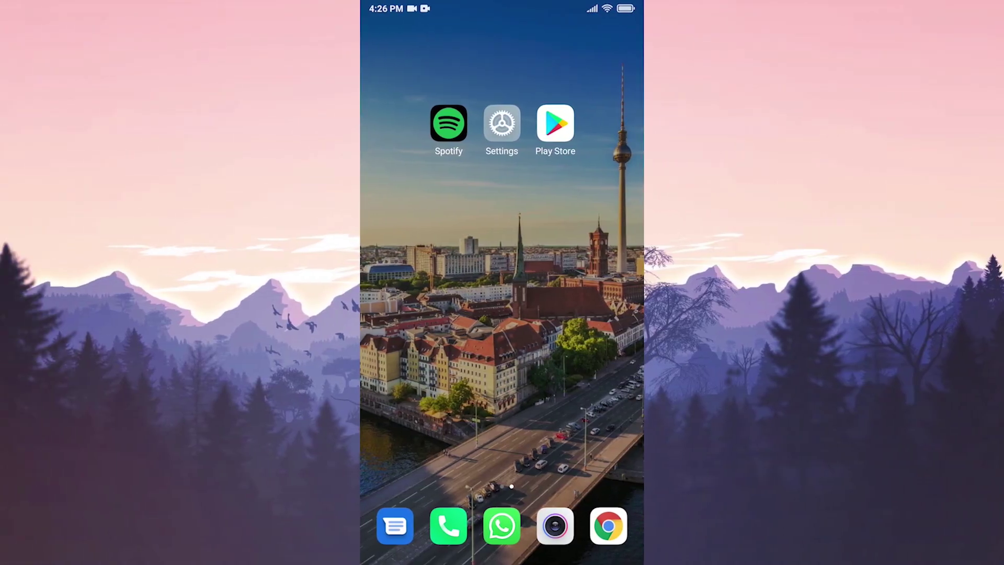
Step: Search the Play Store for 'spot' and update Spotify: Music and Podcasts
left_click(555, 122)
left_click(471, 38)
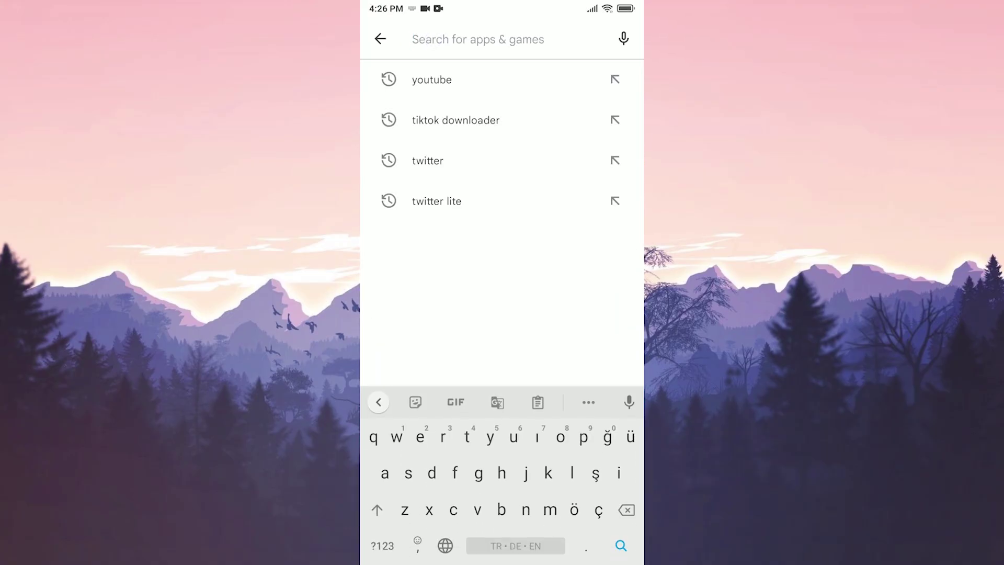
type("spot")
left_click(429, 78)
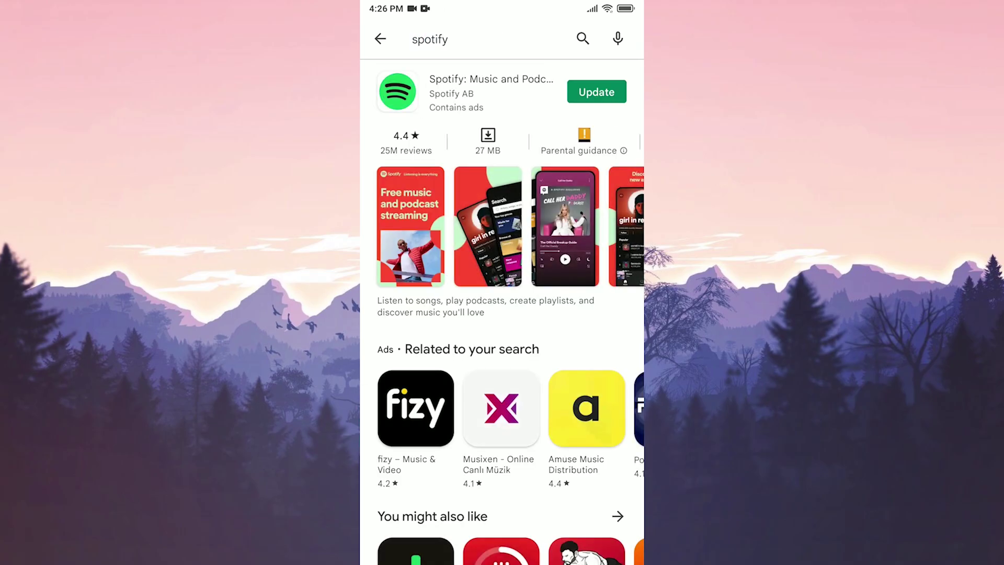
left_click(491, 86)
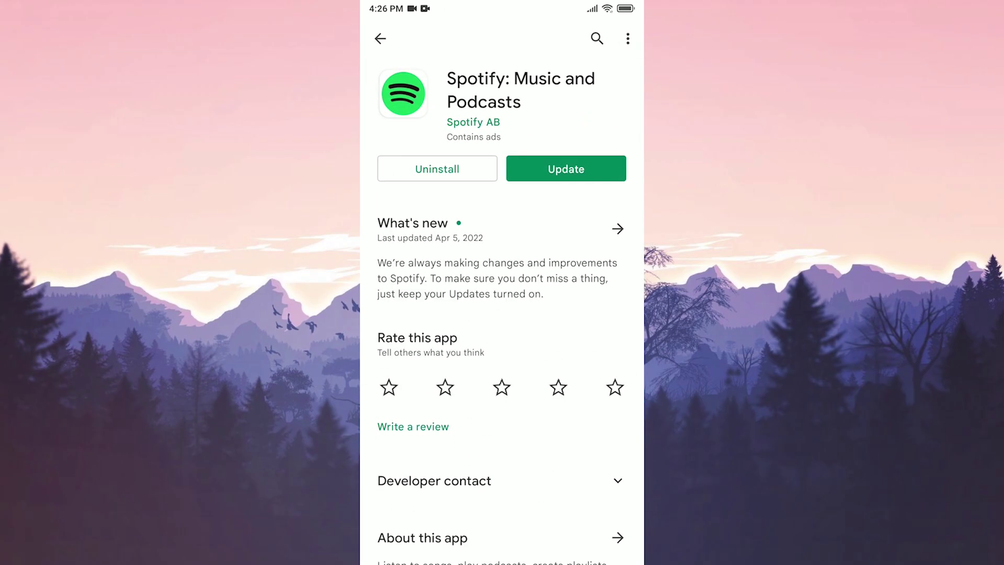
left_click(553, 160)
Step: From the home screen, go to Settings > Apps > Manage apps and start searching
left_click_drag(502, 560, 502, 418)
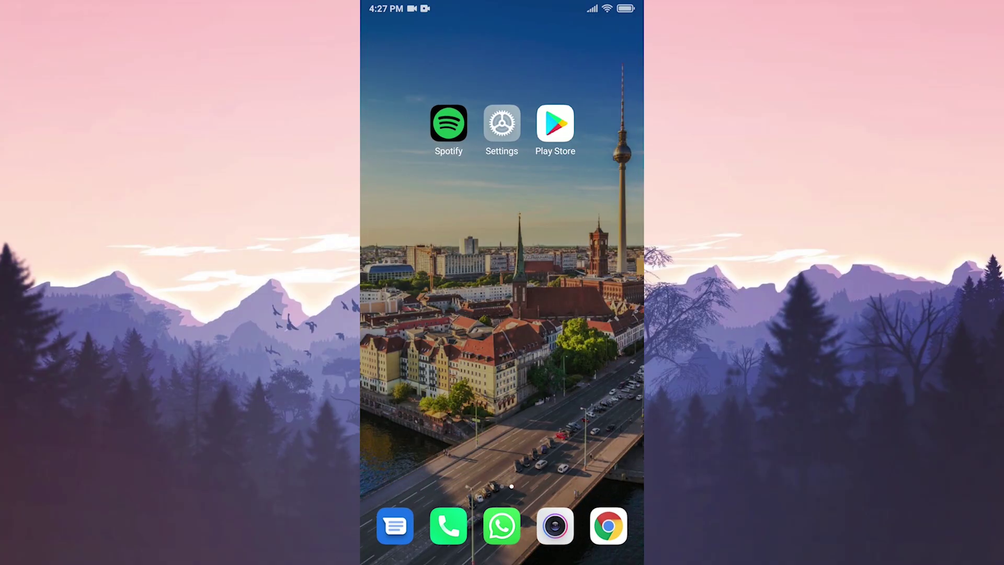
left_click(501, 123)
scroll(567, 487, "down", 10)
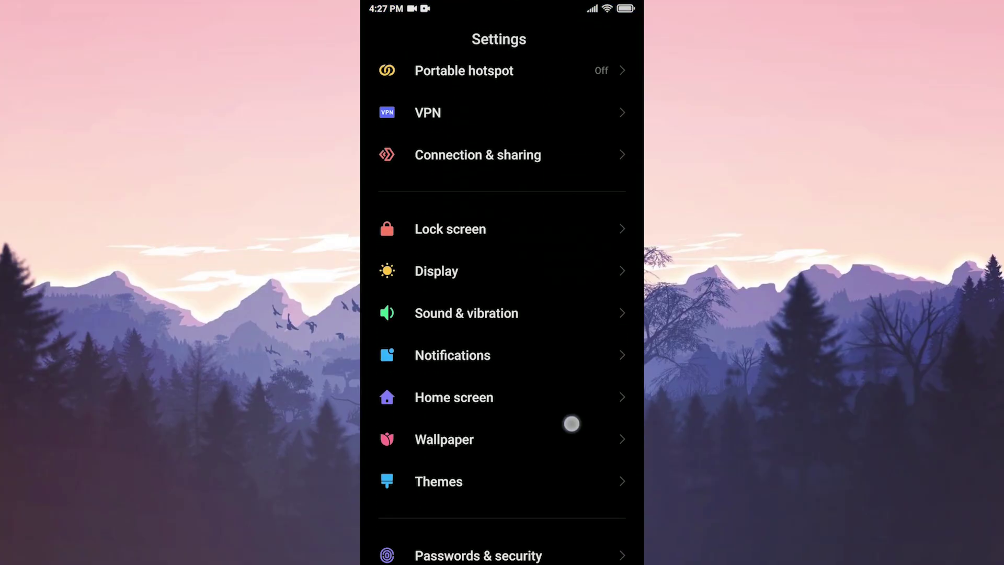
left_click(555, 413)
left_click(407, 168)
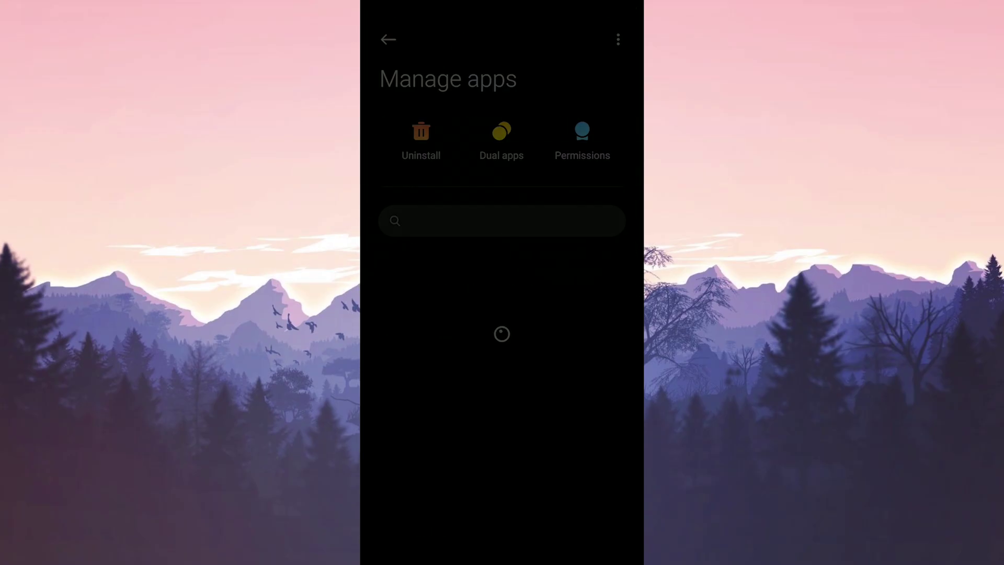
left_click(438, 222)
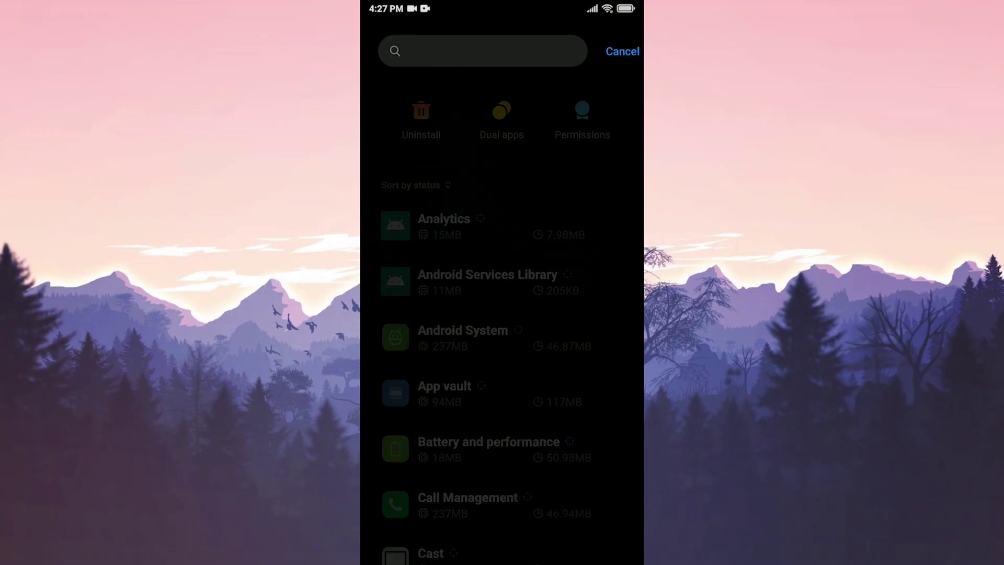
Step: Search 'spotif', open Spotify's App info and set its battery saver to No restrictions
type("spotif")
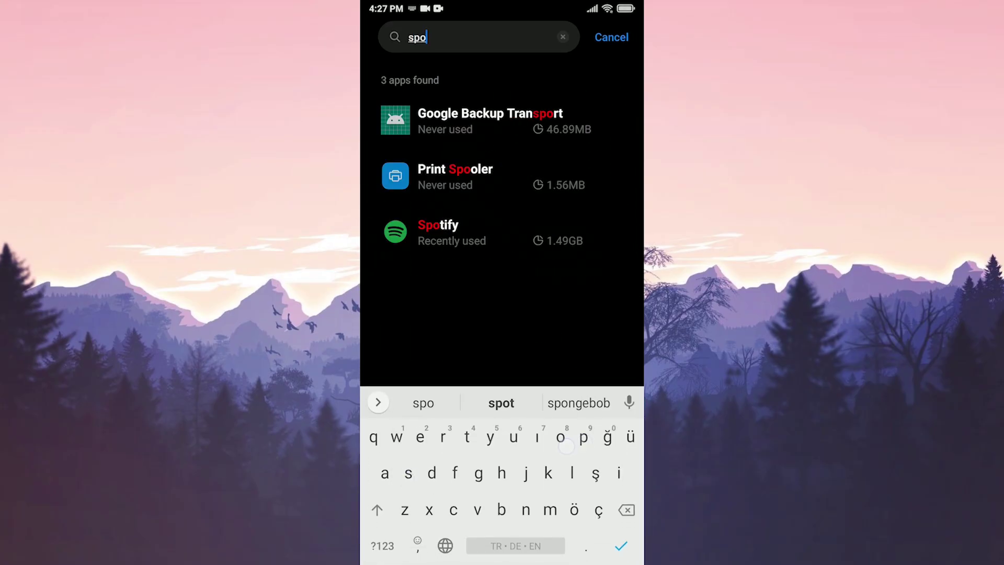
left_click(437, 115)
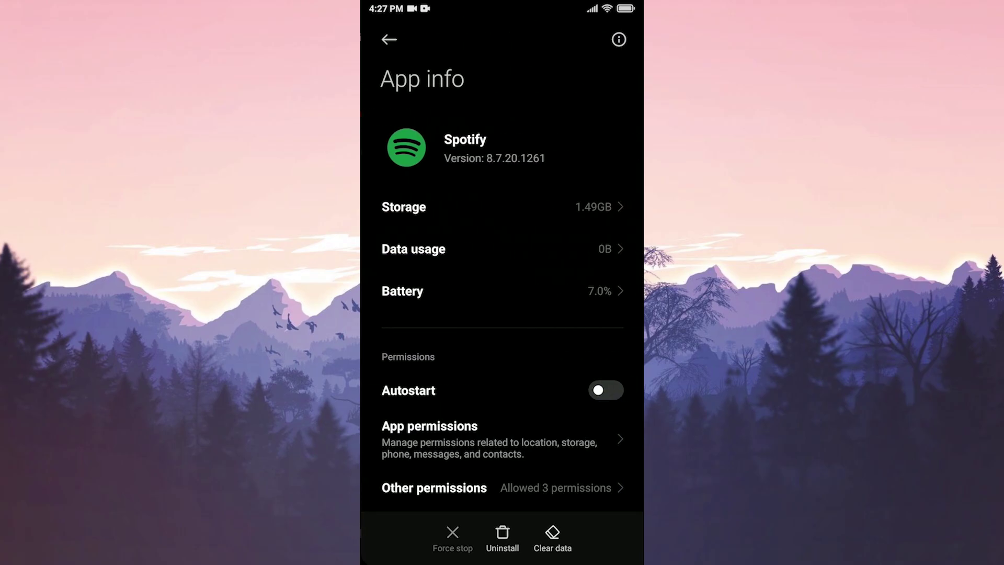
left_click_drag(584, 486, 586, 340)
left_click(416, 387)
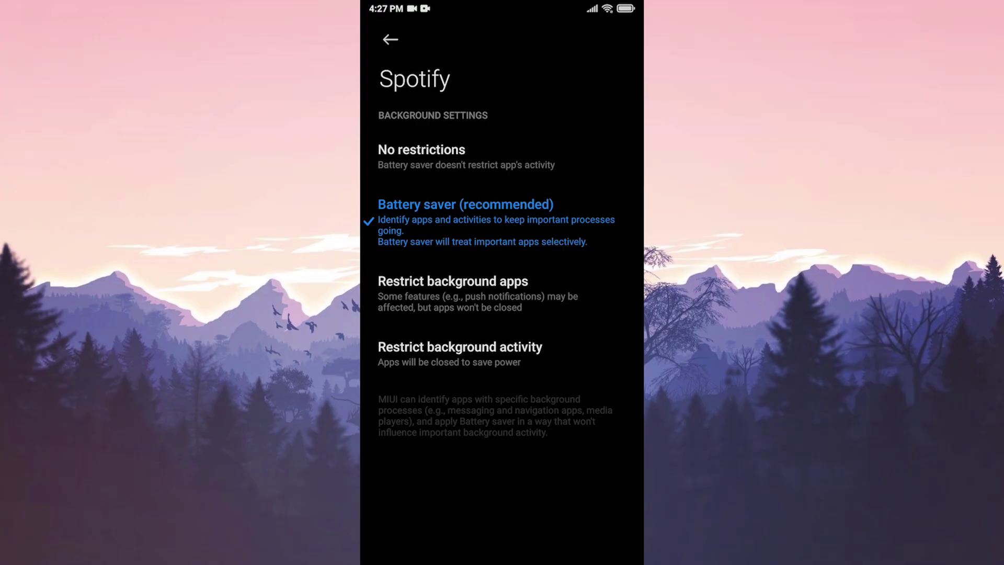
left_click(422, 156)
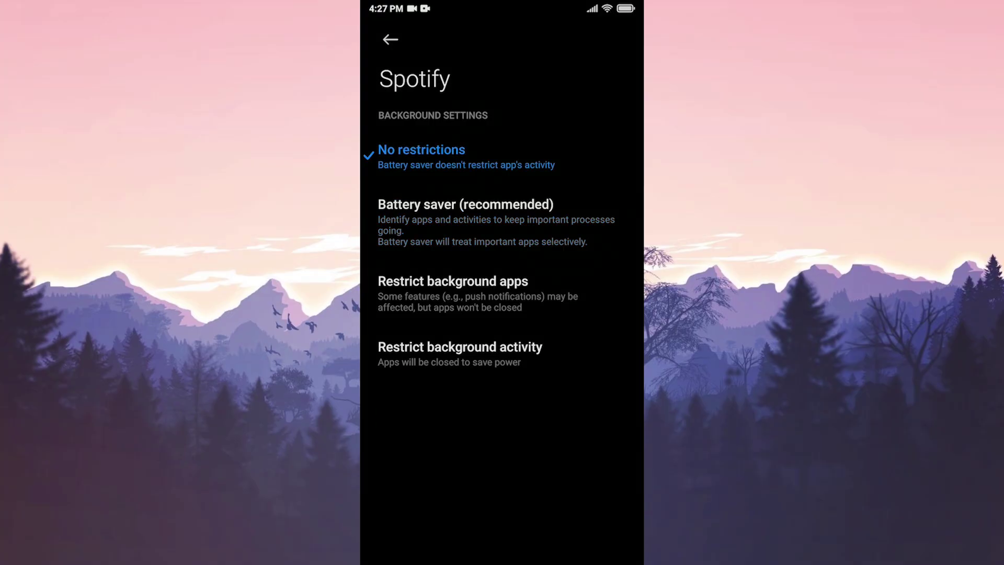
left_click(390, 39)
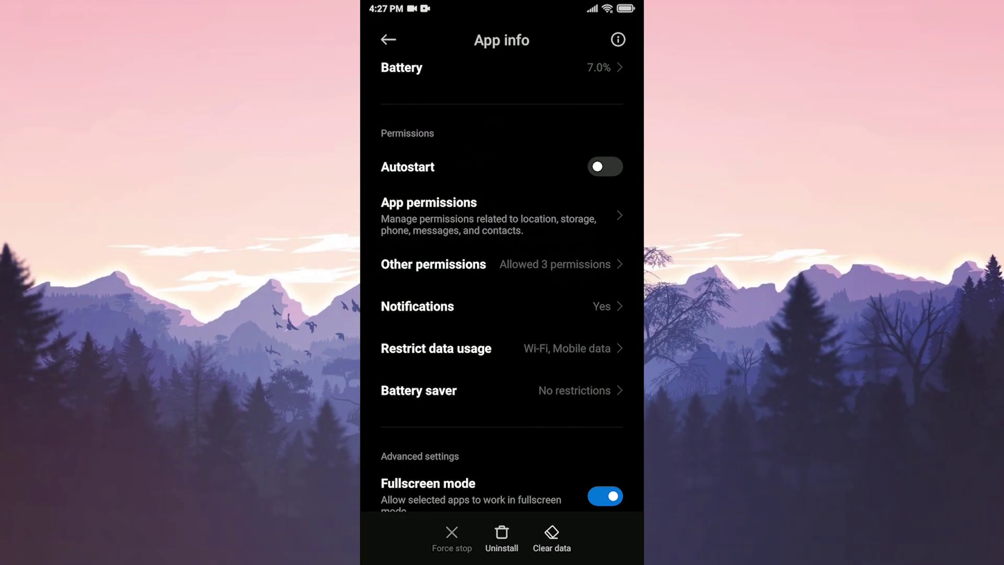
Step: Leave Settings via recent apps and launch Spotify to its Good afternoon Home feed
left_click_drag(501, 562, 501, 366)
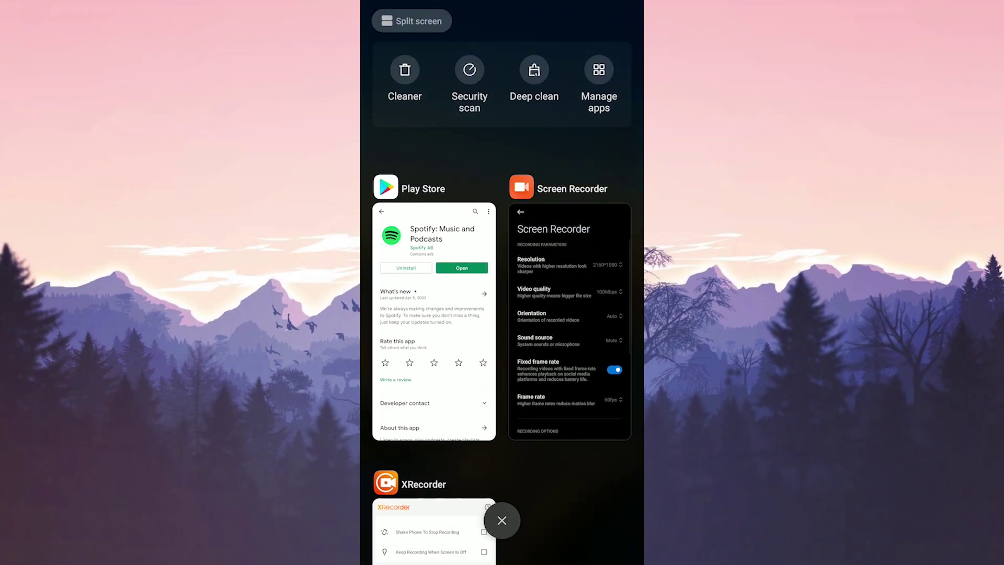
left_click(502, 543)
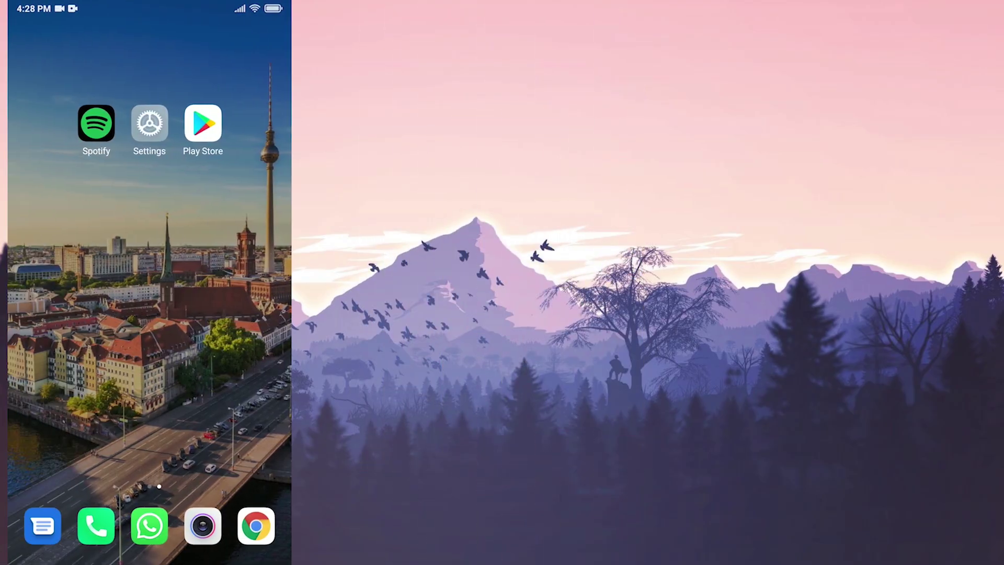
left_click(449, 123)
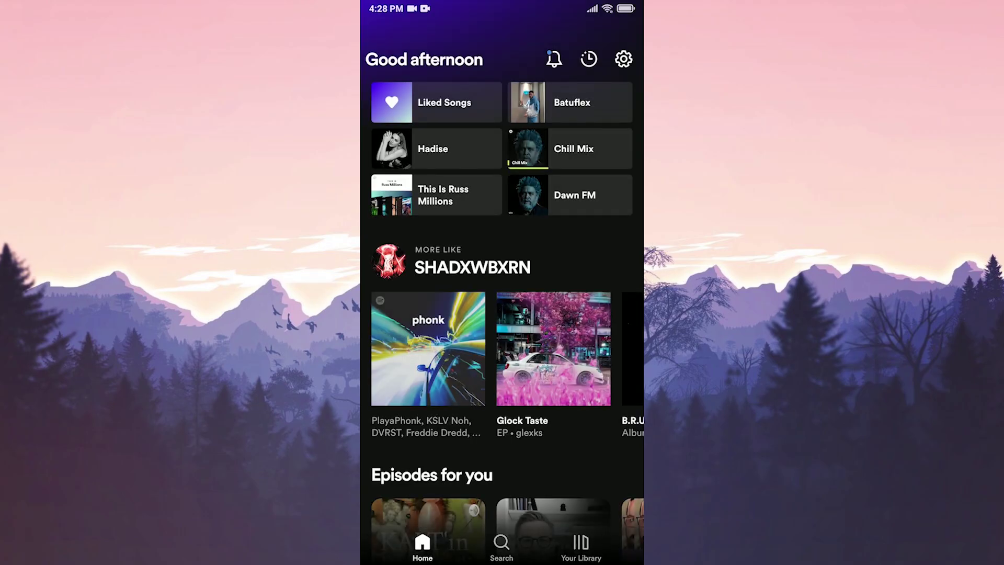
Step: Scroll Spotify's settings to the Download audio only option, then return to the Home feed
left_click(623, 58)
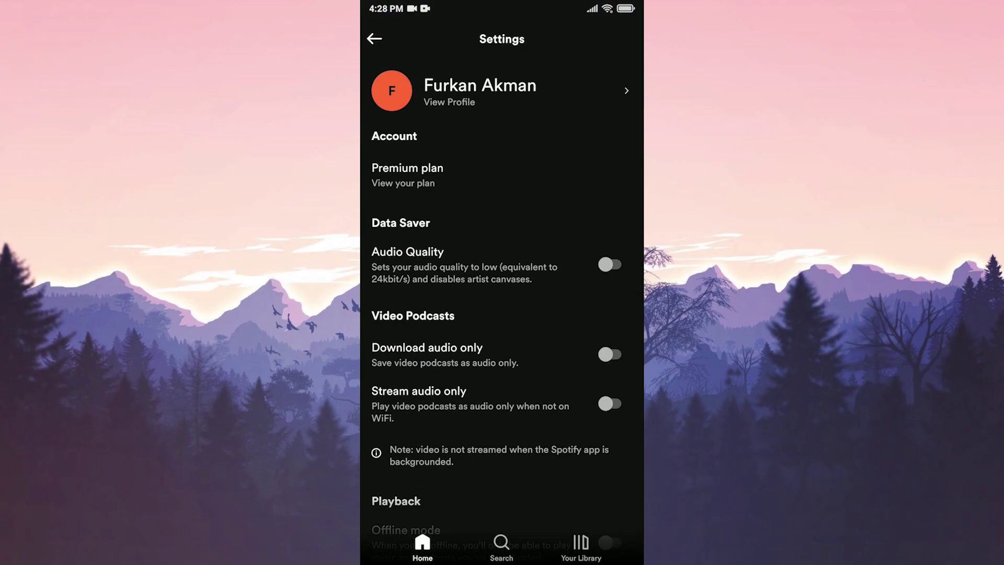
scroll(578, 448, "down", 15)
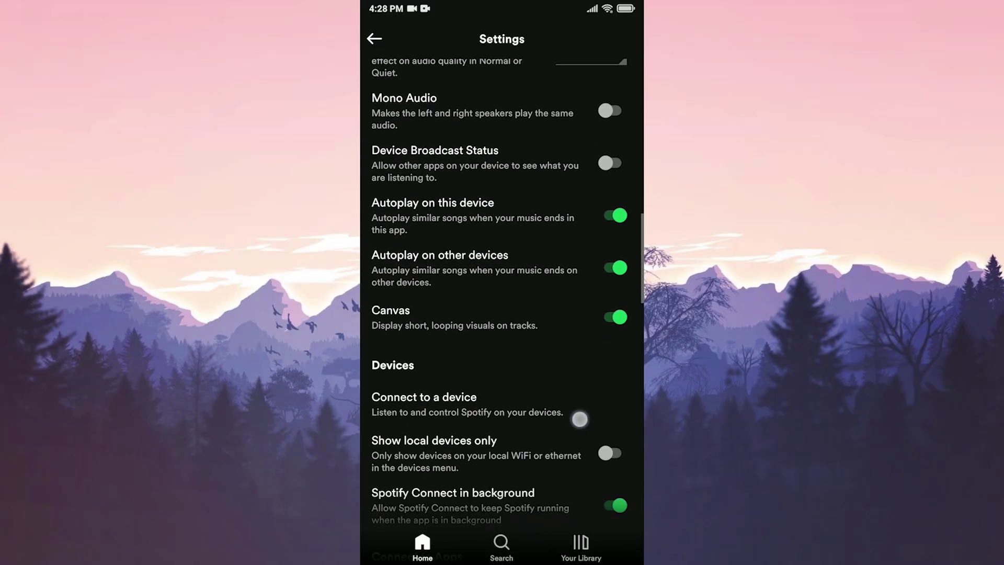
scroll(507, 306, "down", 15)
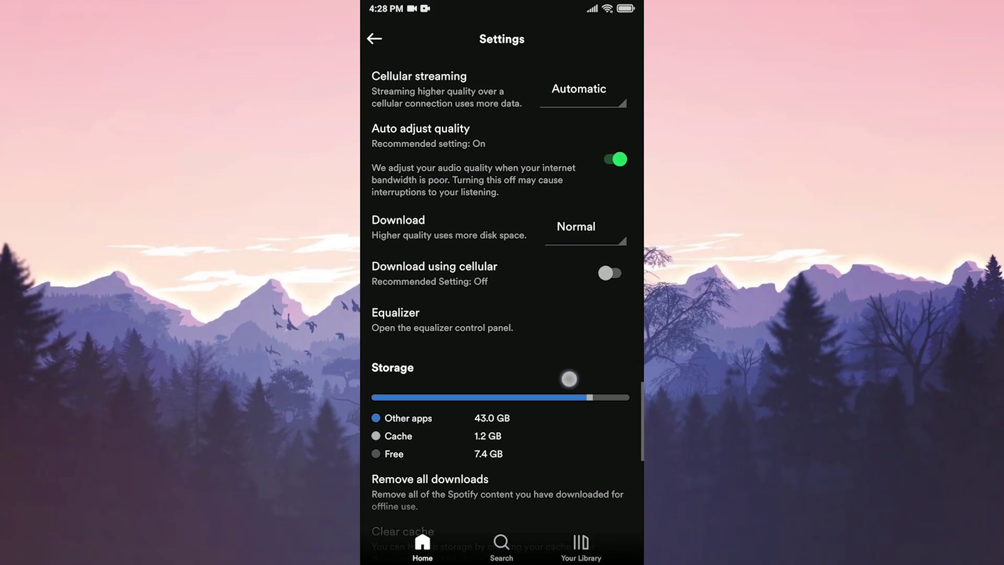
scroll(572, 382, "down", 5)
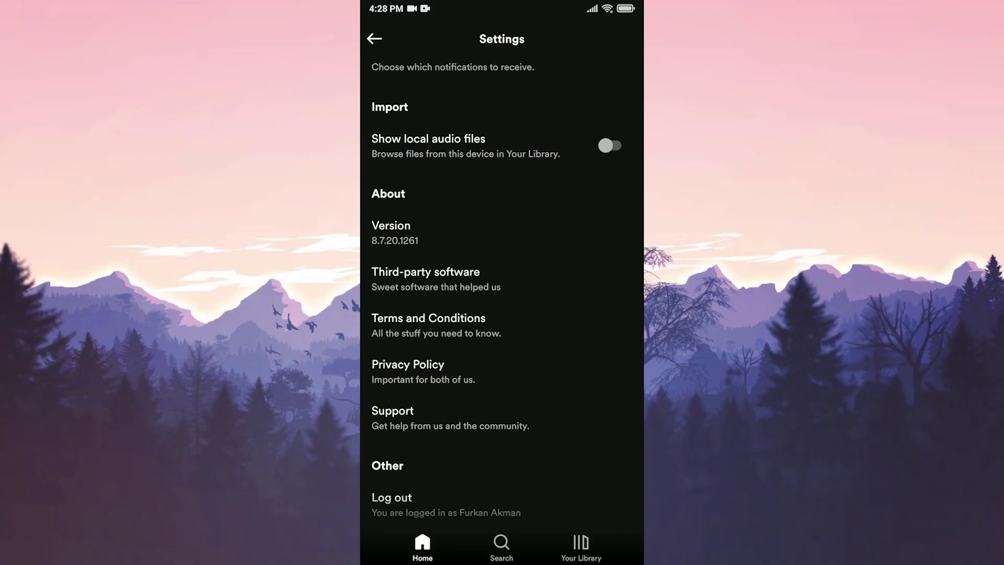
left_click(401, 498)
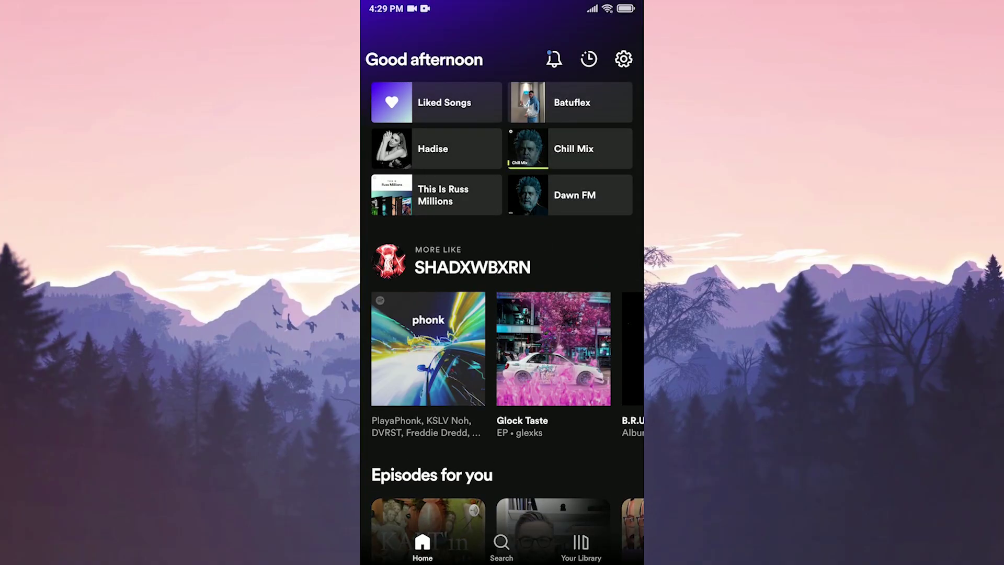
Step: Reopen Spotify's settings and log out of the account
left_click(623, 59)
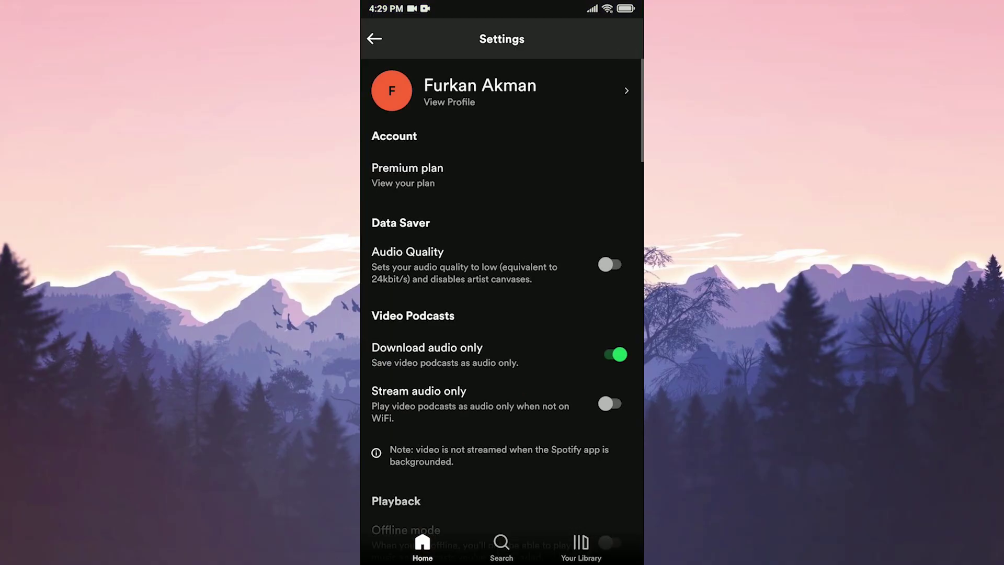
scroll(502, 293, "down", 20)
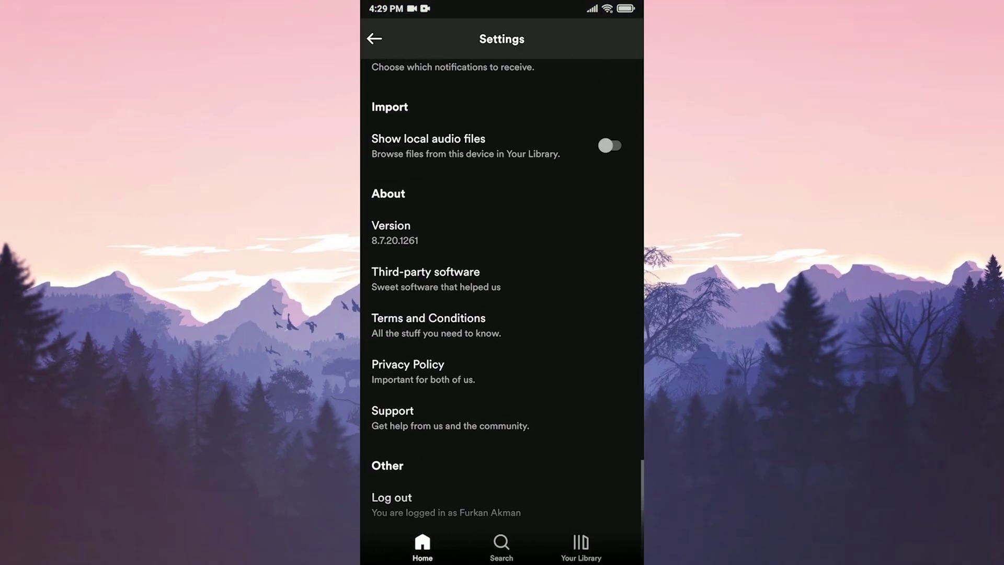
left_click(388, 497)
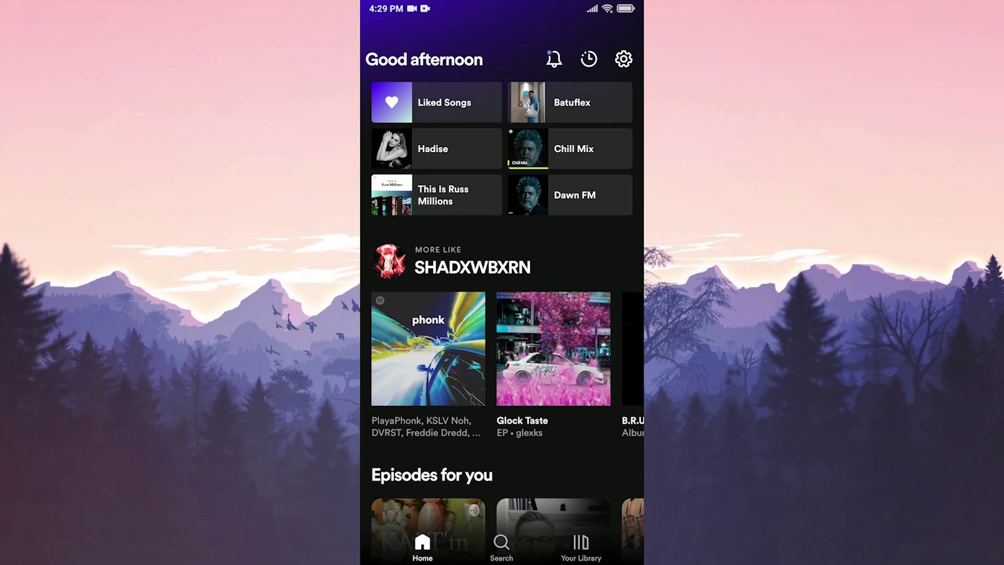
Step: Use the Home key to leave Spotify for the Android home screen
key("super")
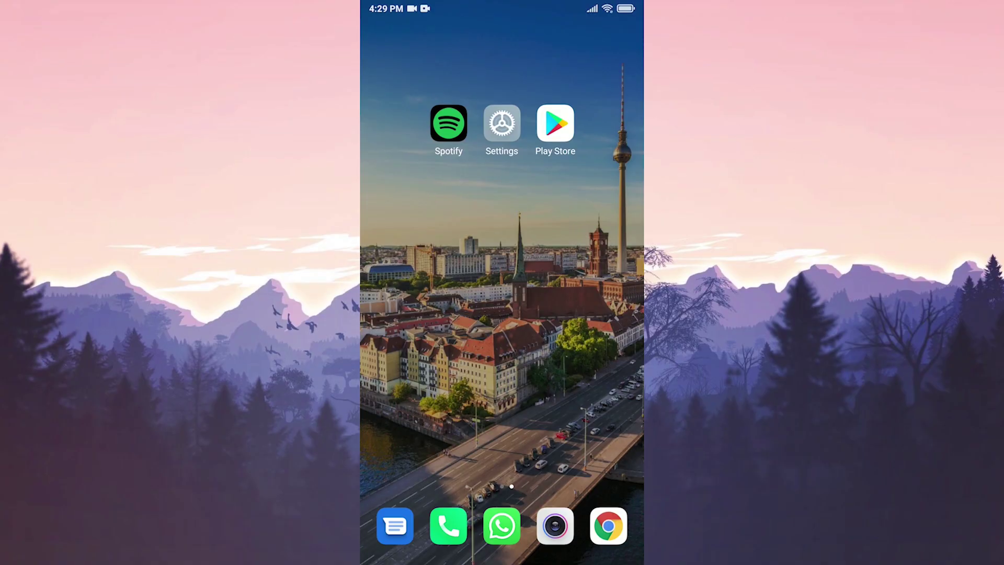
Step: Open Settings > Apps > Manage apps and activate the installed-apps search bar
left_click(502, 122)
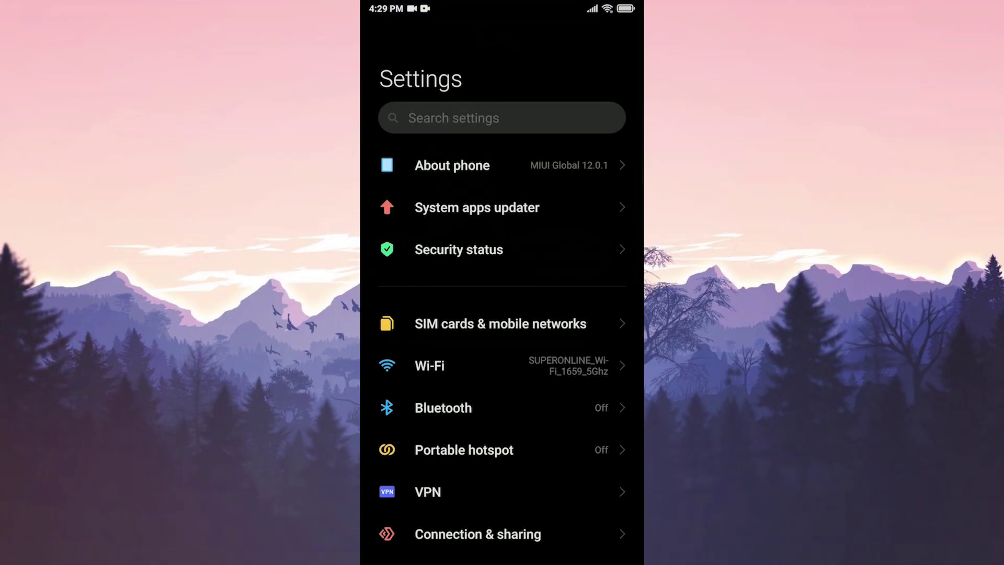
scroll(565, 400, "down", 10)
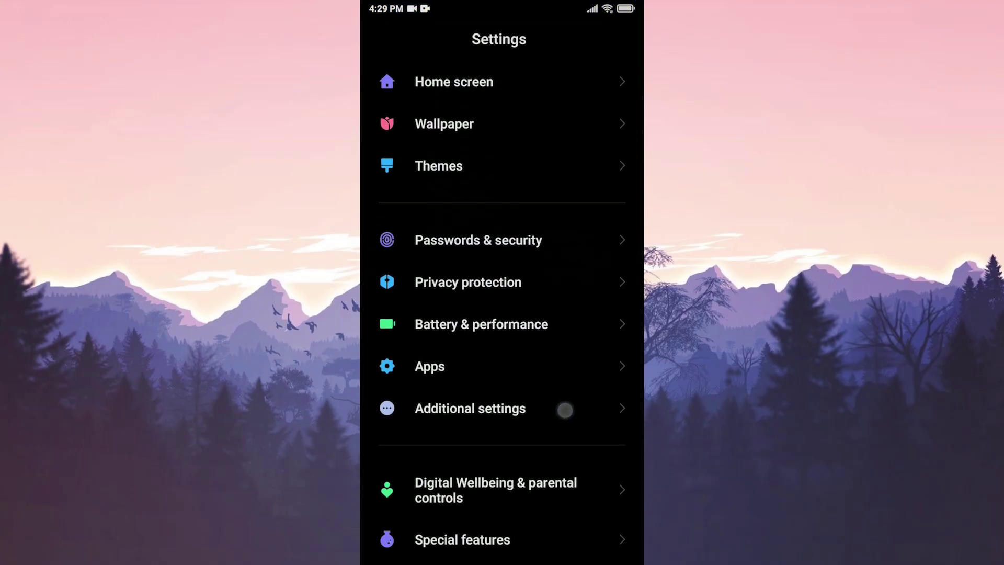
left_click(425, 270)
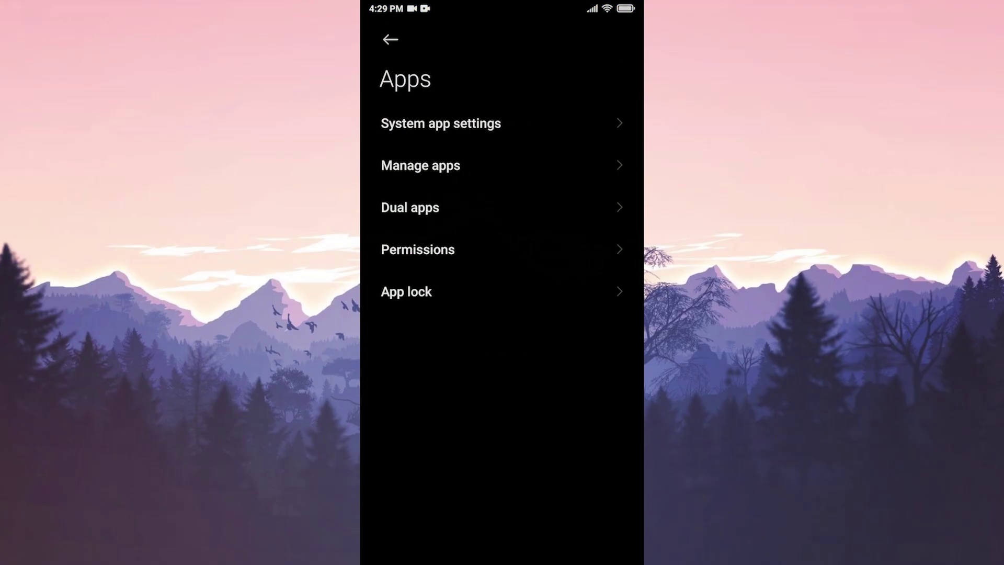
left_click(406, 167)
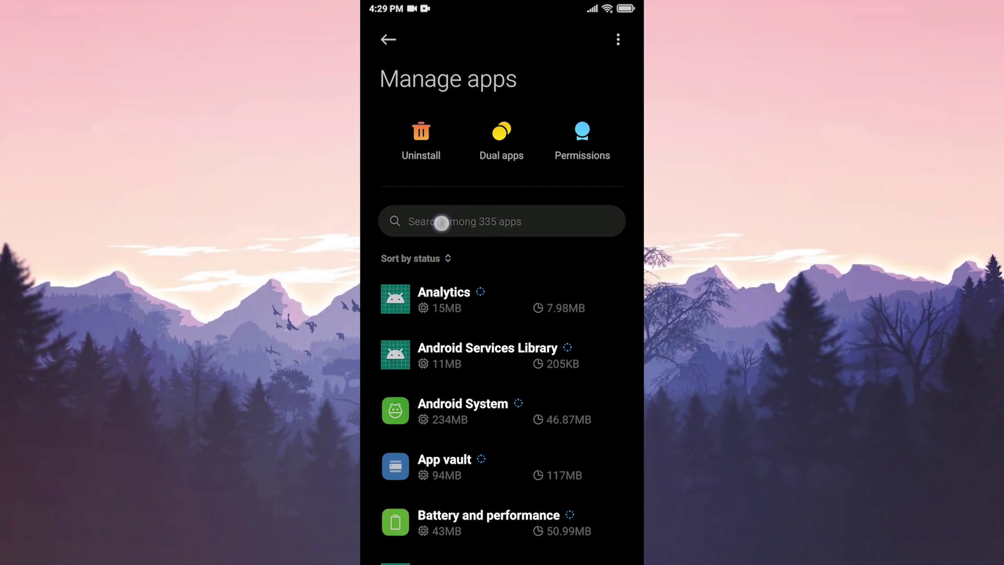
left_click(442, 221)
Step: Search 'spo', open Spotify's App info and clear all of its data
type("spo")
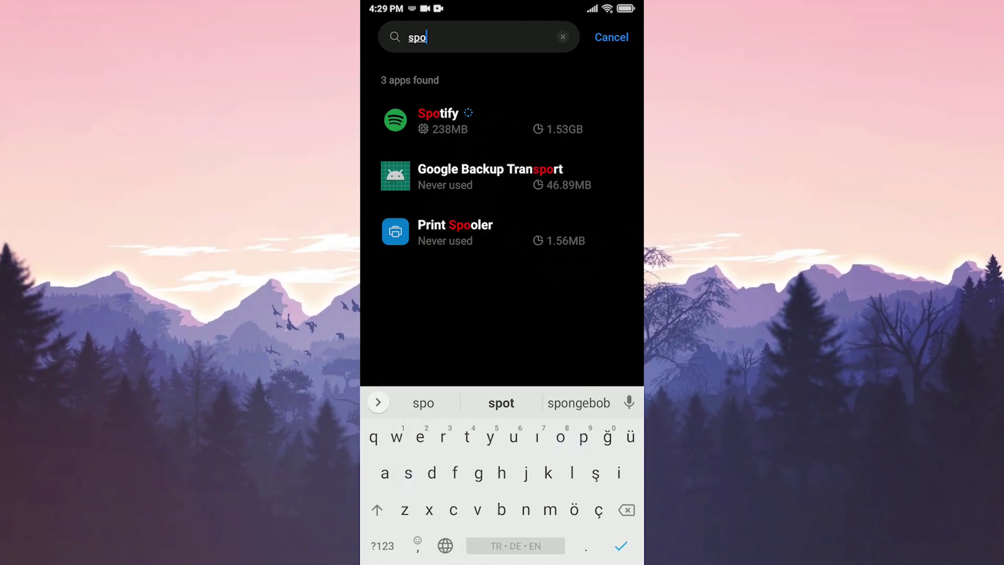
left_click(439, 121)
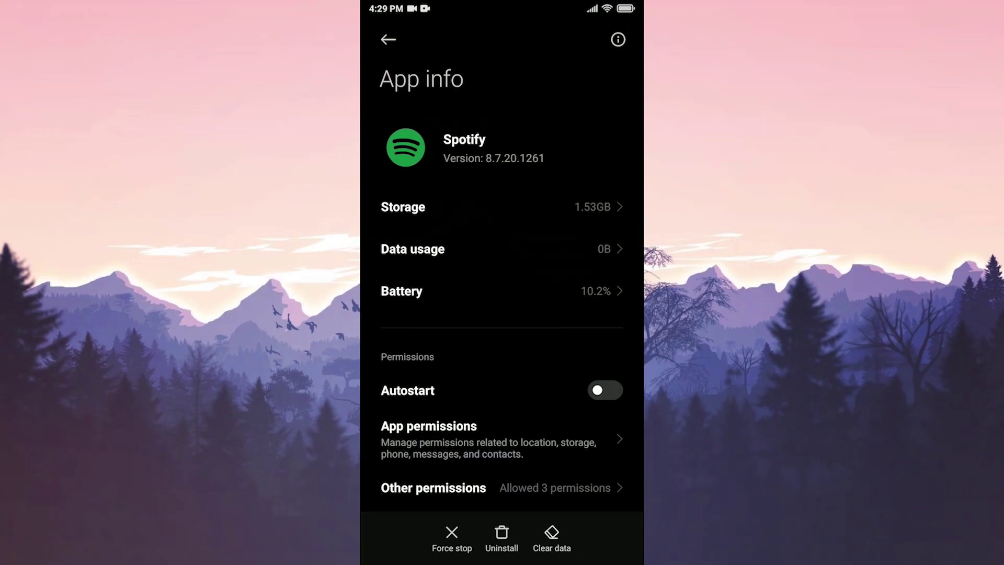
left_click(552, 539)
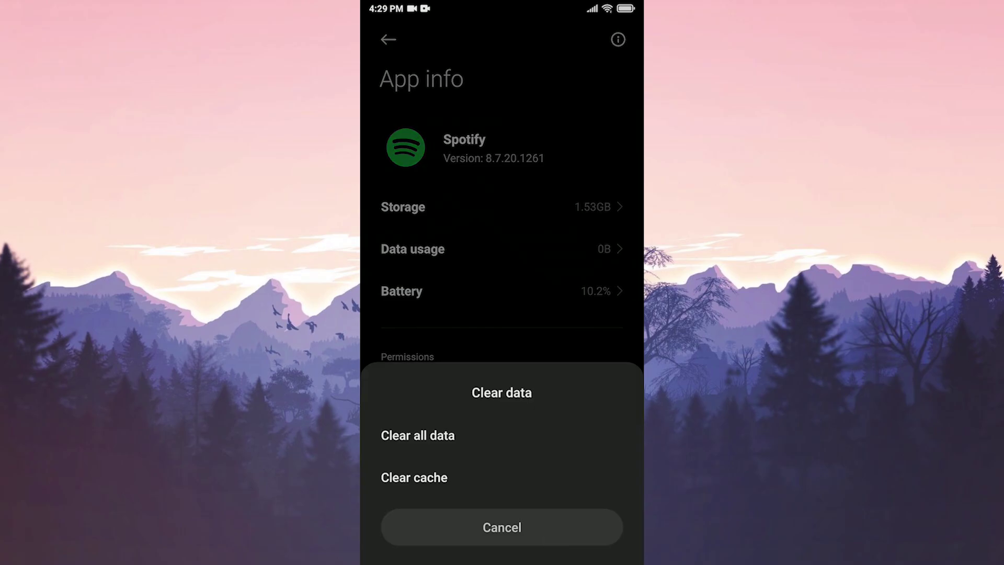
left_click(415, 430)
left_click(562, 524)
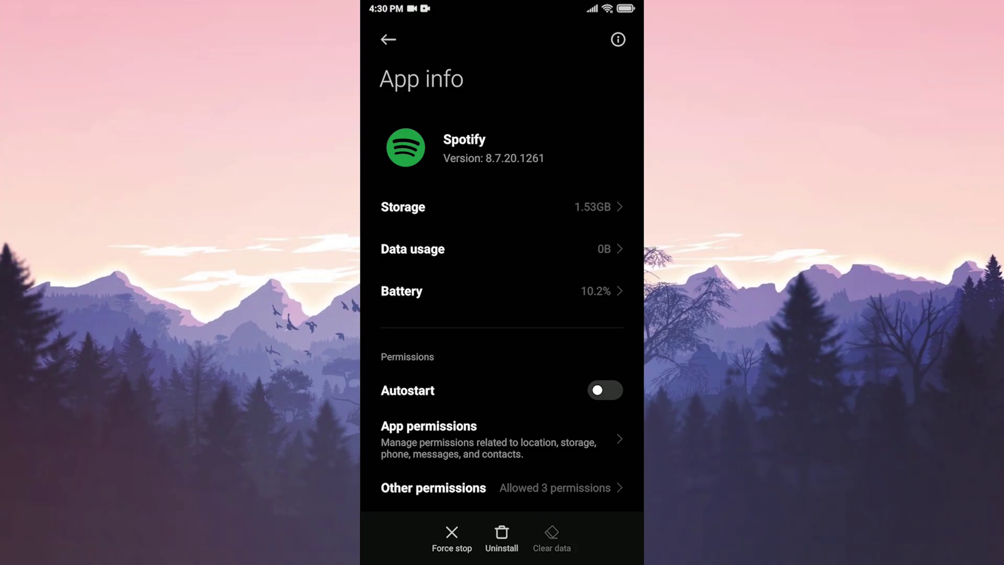
Step: Uninstall Spotify, confirm with OK, and return to the home screen
left_click(502, 539)
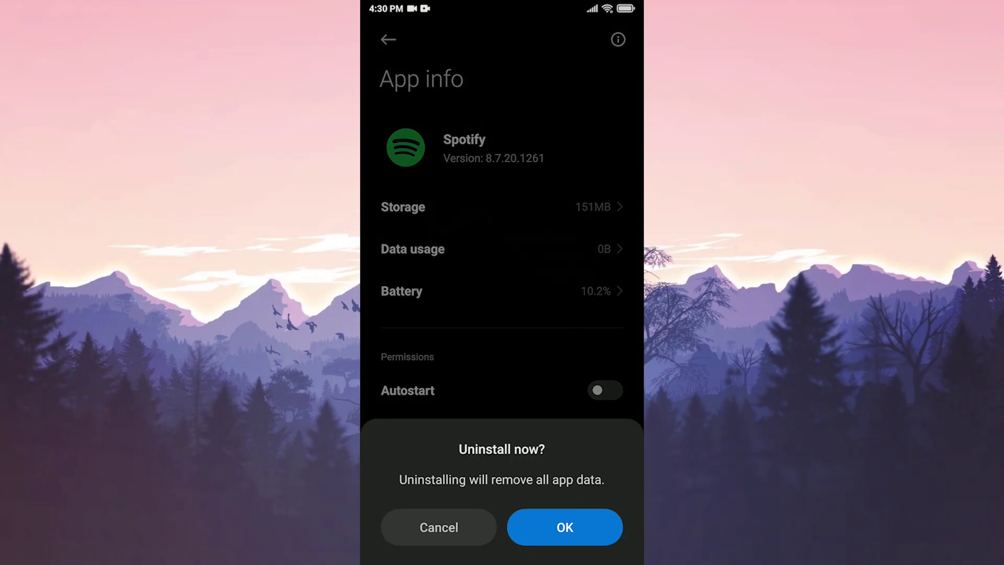
left_click(562, 515)
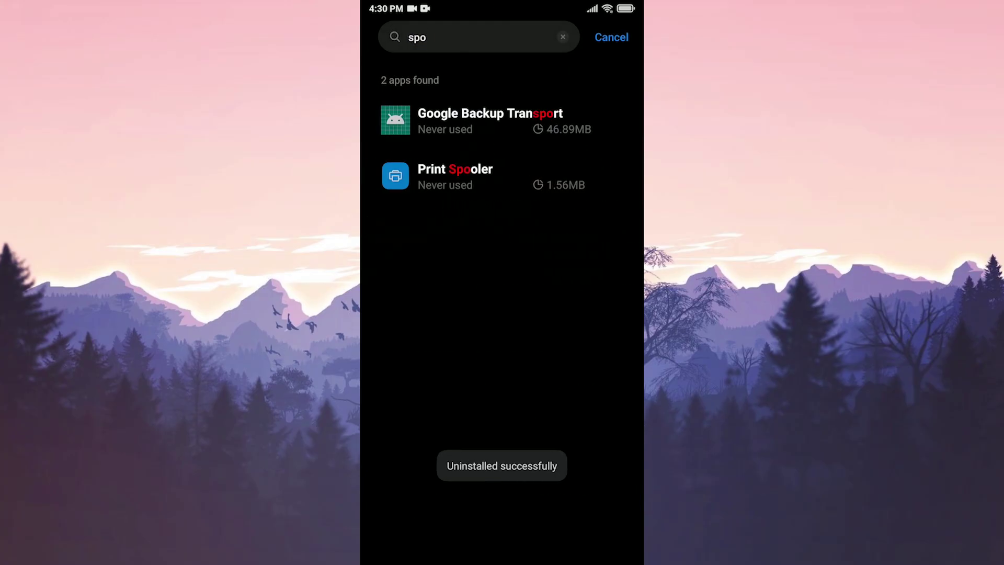
key("super")
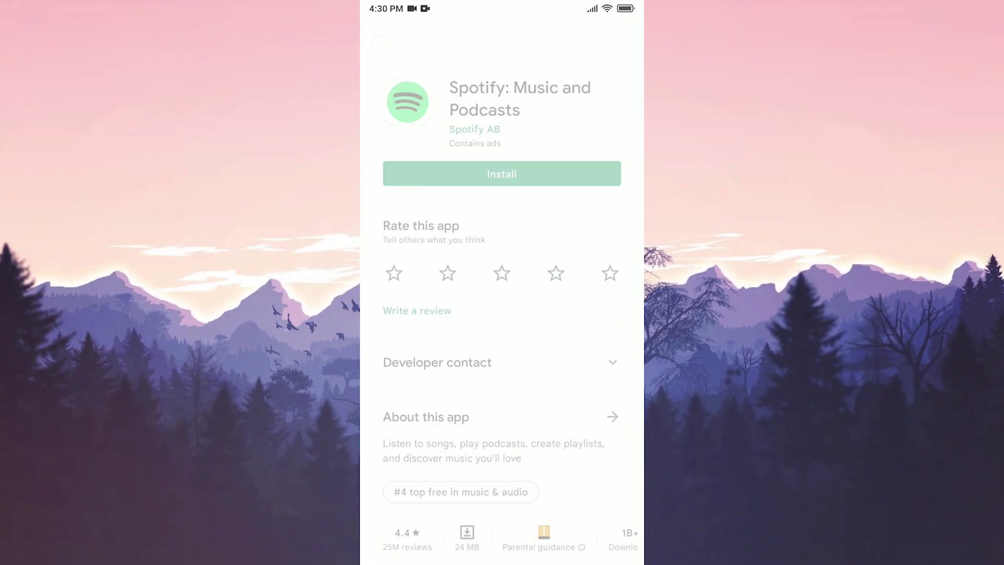
Step: Reinstall Spotify from its Play Store page and open it
left_click(599, 92)
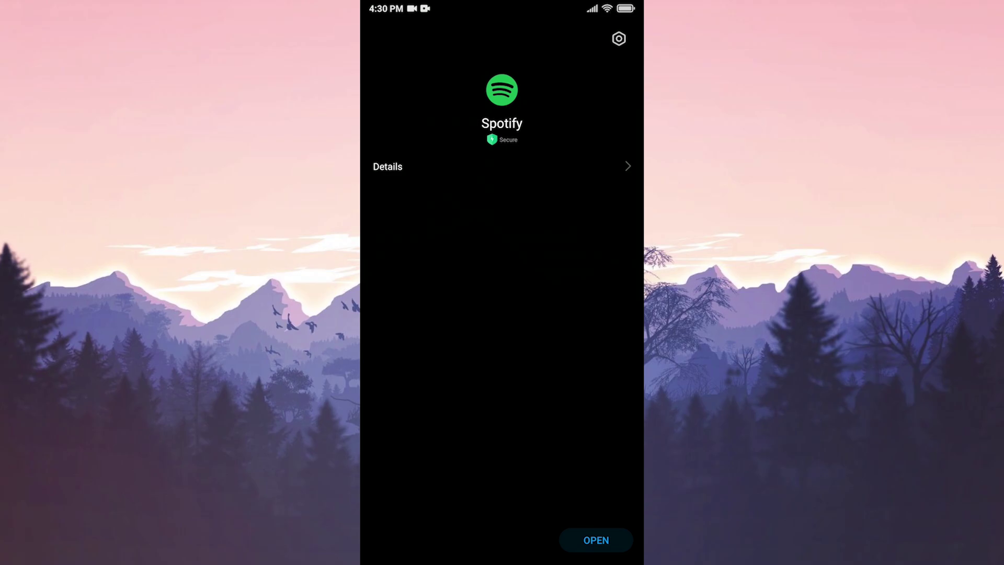
left_click(596, 540)
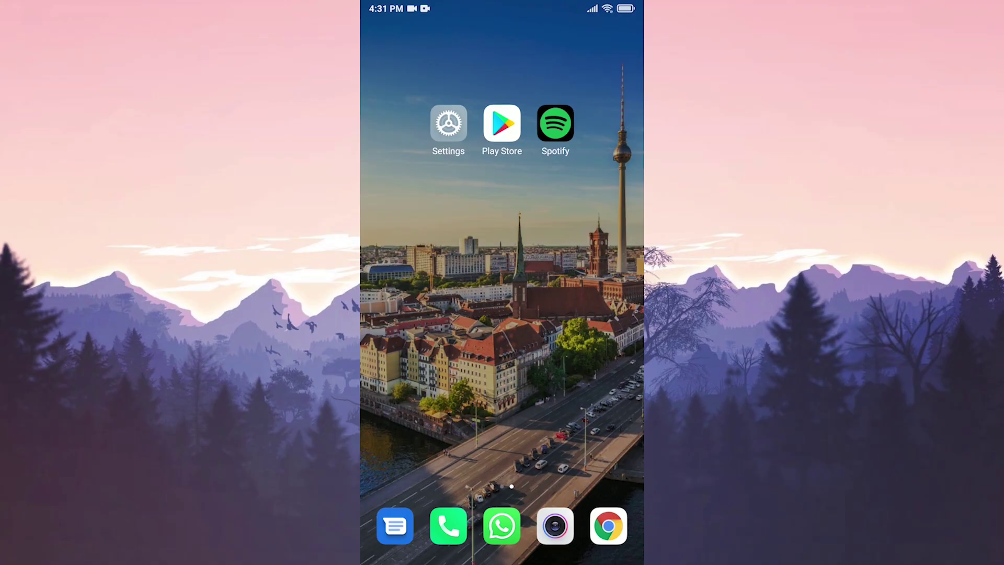
Step: Launch Spotify and add KALT'ın Podcast'i 'Sahne Beşiktaş - 18 Mart 2022' to Your Episodes
left_click(555, 123)
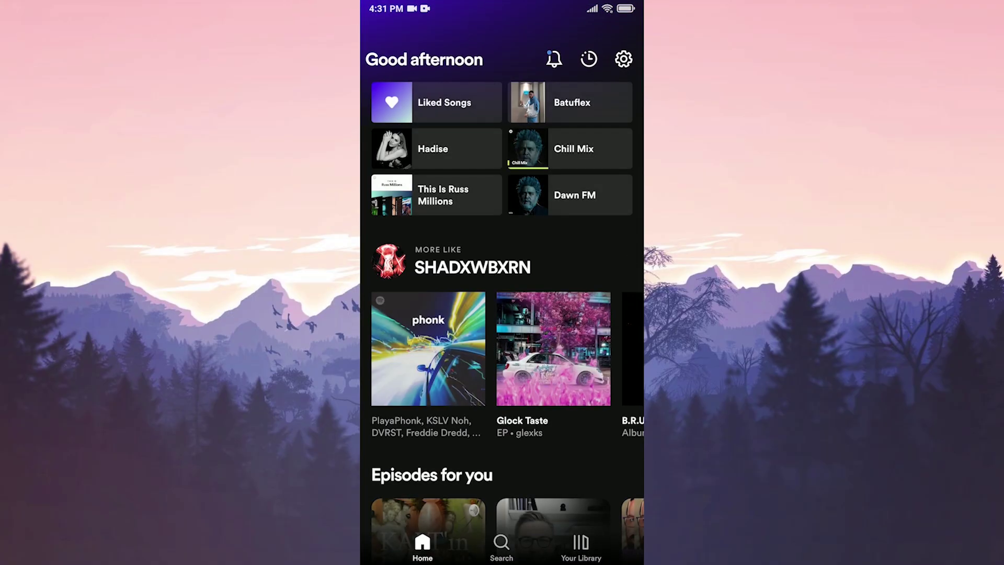
scroll(502, 314, "down", 5)
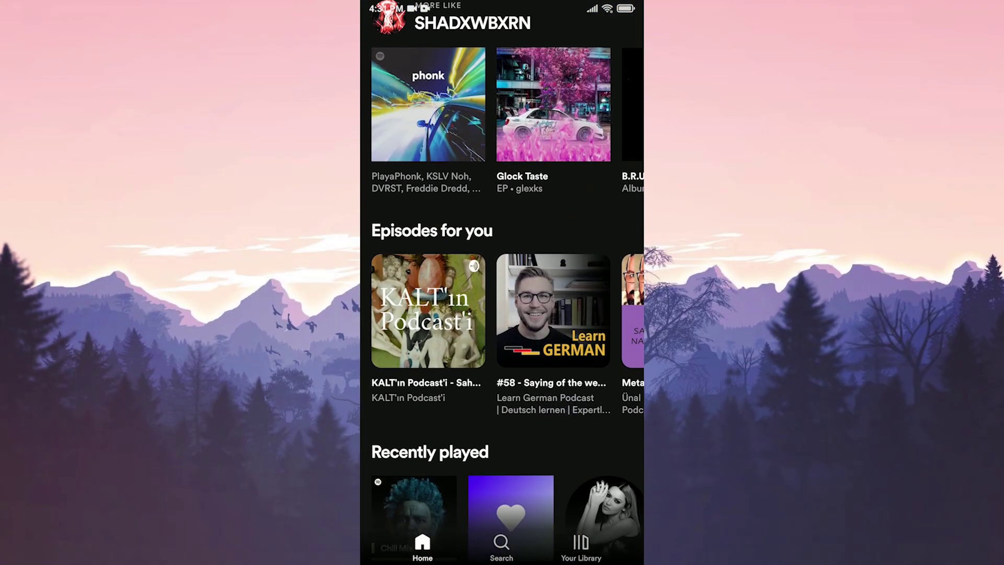
left_click(428, 307)
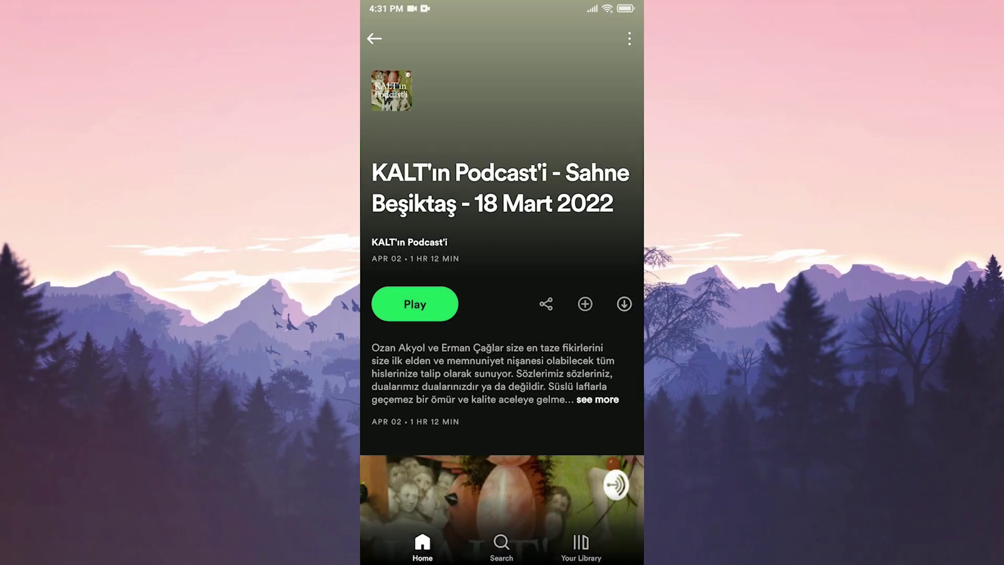
left_click(585, 304)
Step: List all KALT'ın Podcast'i episodes and download '8. Bölüm: Bu Olguya da Başkası Baksın'
scroll(502, 314, "down", 8)
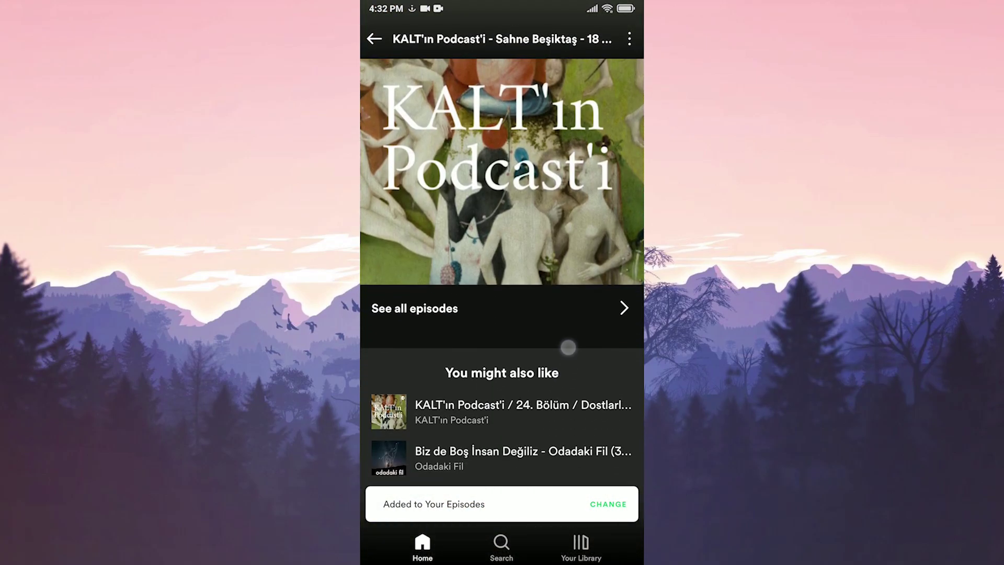
left_click(415, 308)
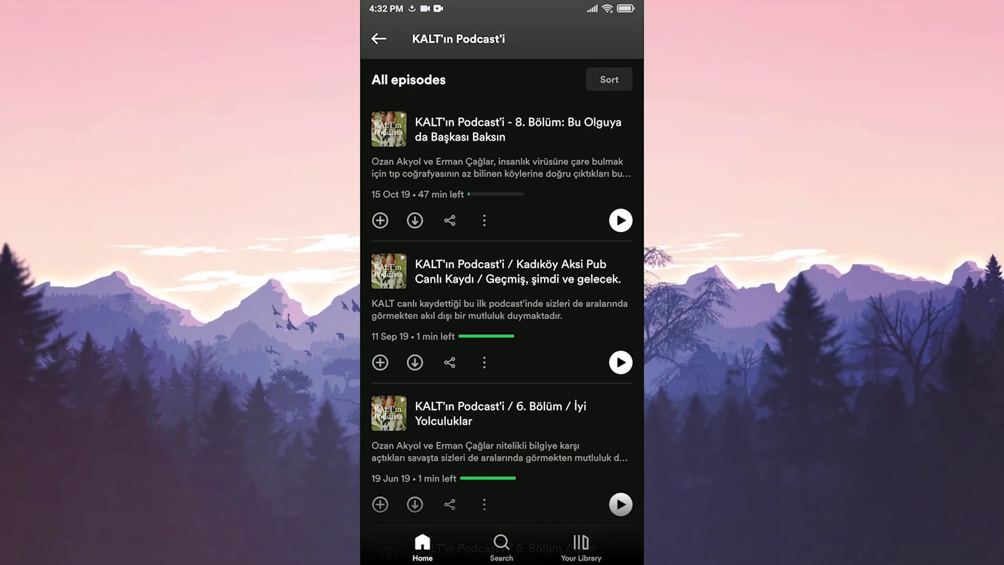
left_click(415, 363)
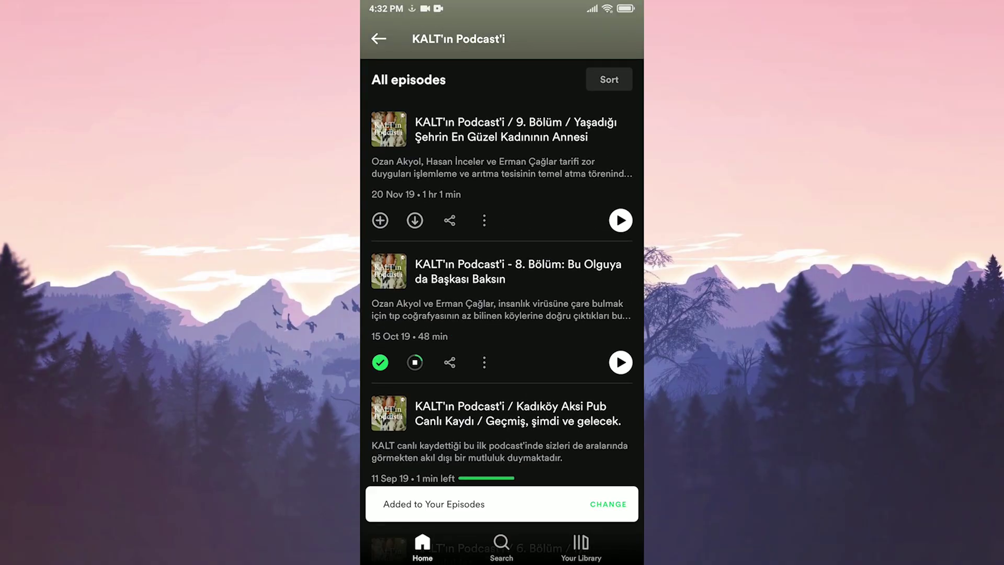
scroll(502, 314, "down", 10)
scroll(567, 421, "up", 5)
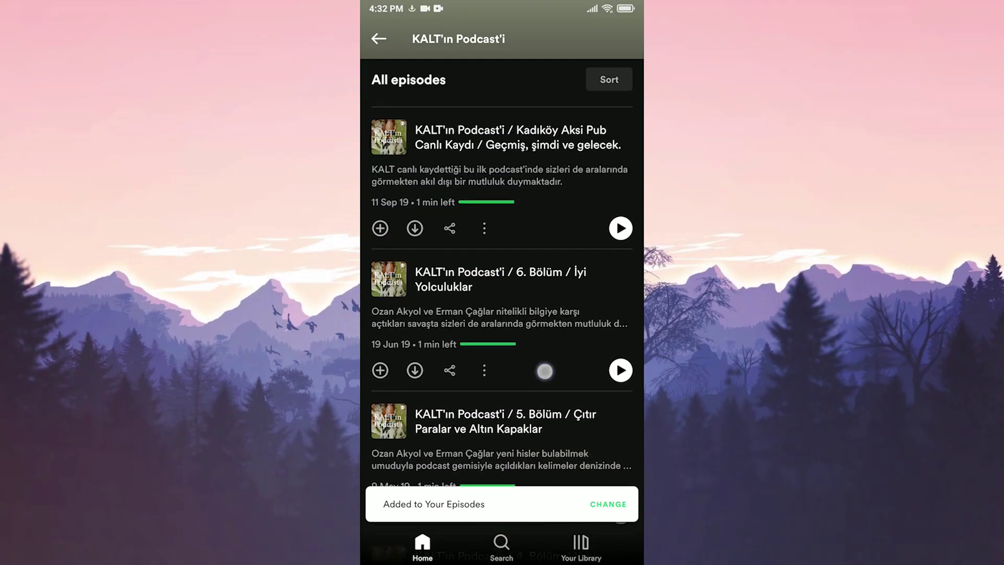
scroll(547, 384, "up", 4)
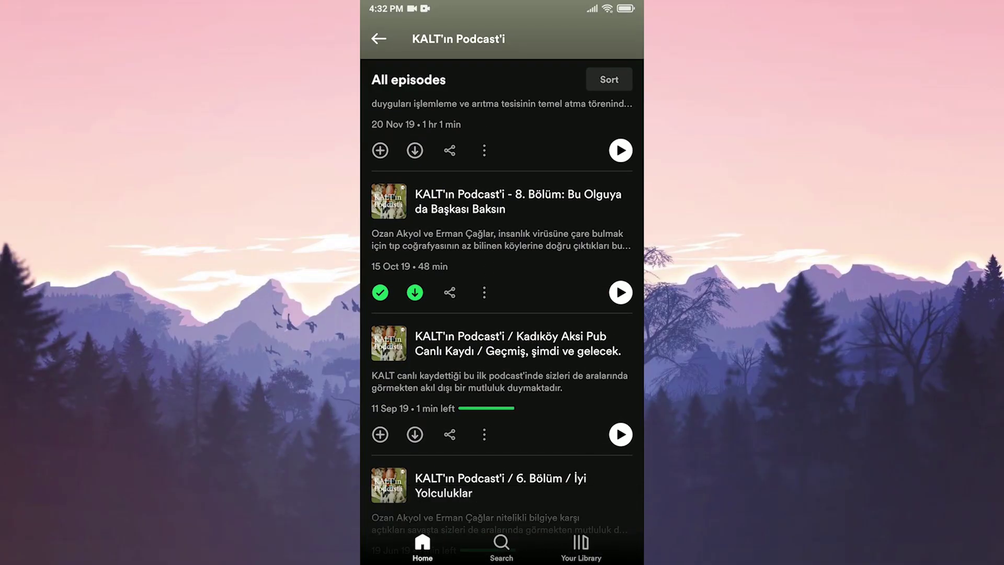
scroll(502, 314, "up", 1)
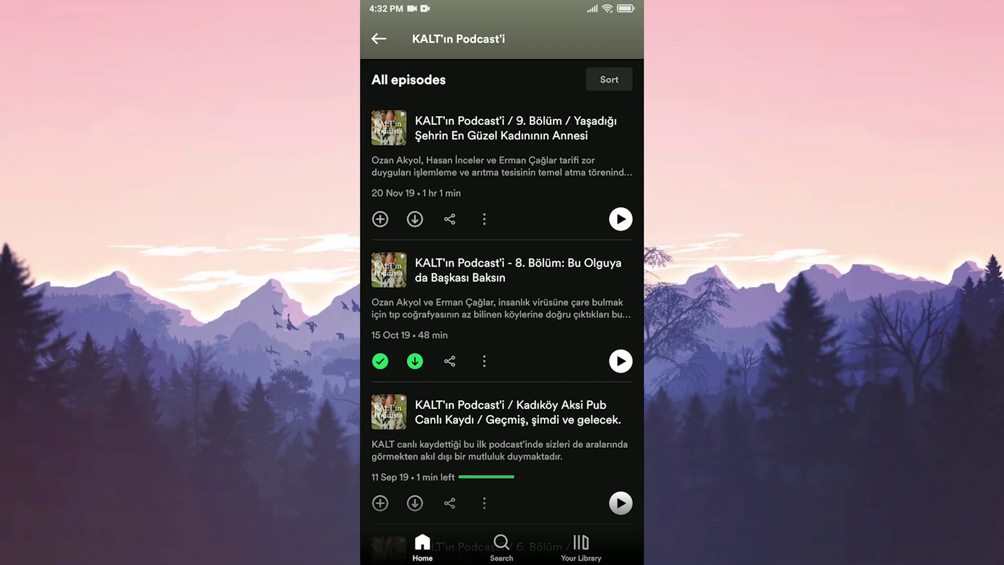
Step: Return to Spotify's Home feed and turn on Offline mode under Playback in settings
left_click(369, 34)
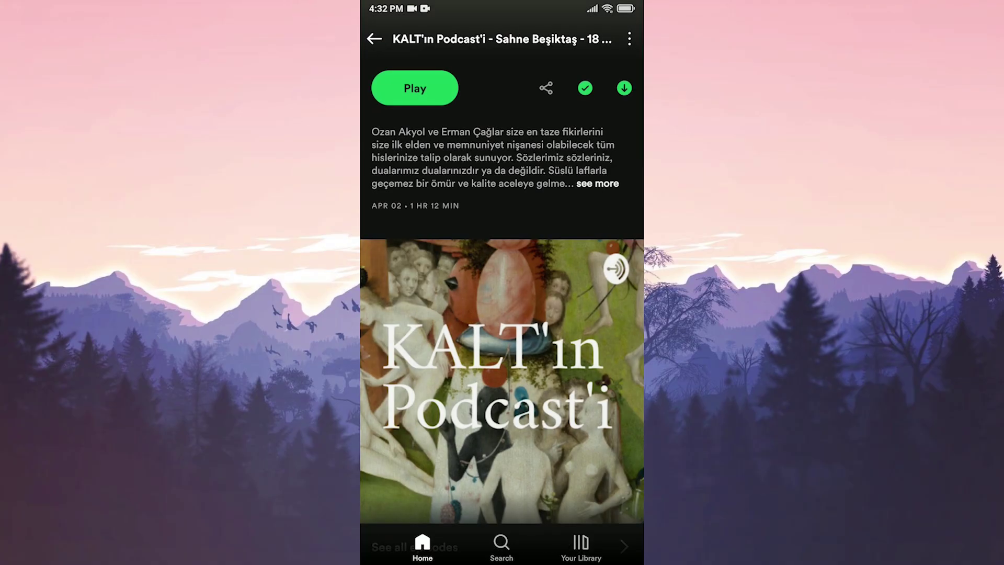
scroll(502, 282, "up", 3)
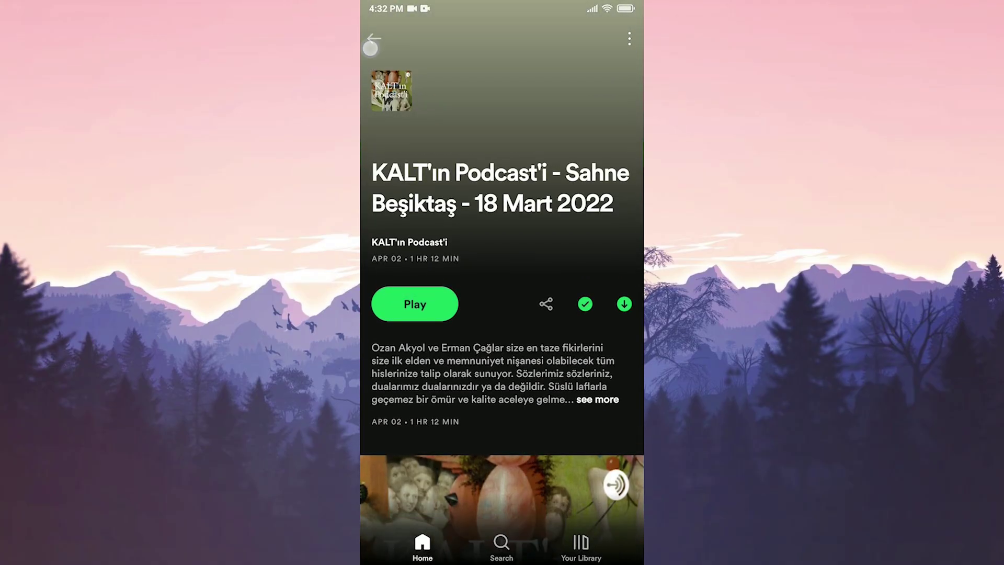
left_click(370, 47)
scroll(547, 462, "down", 5)
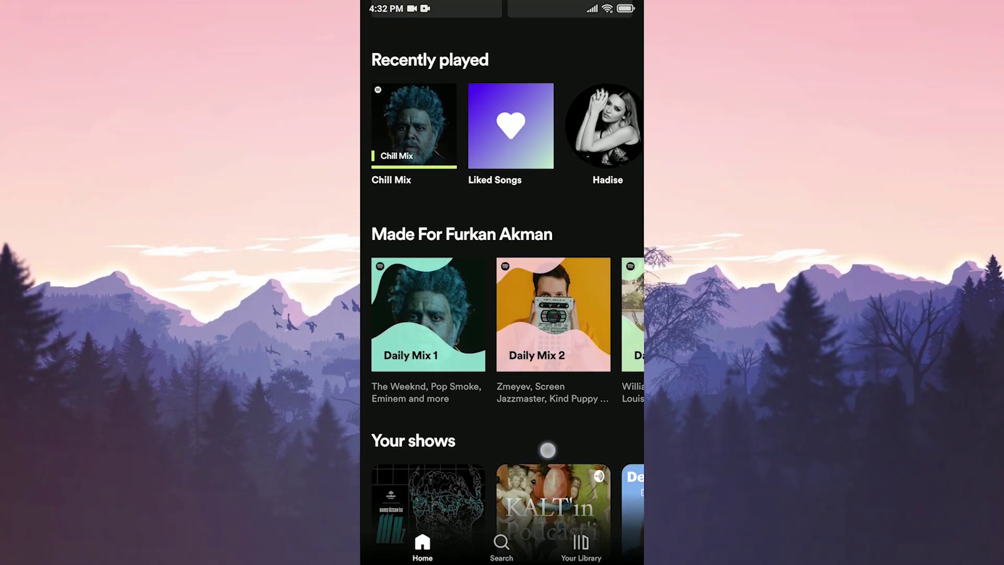
scroll(547, 462, "up", 3)
left_click(623, 58)
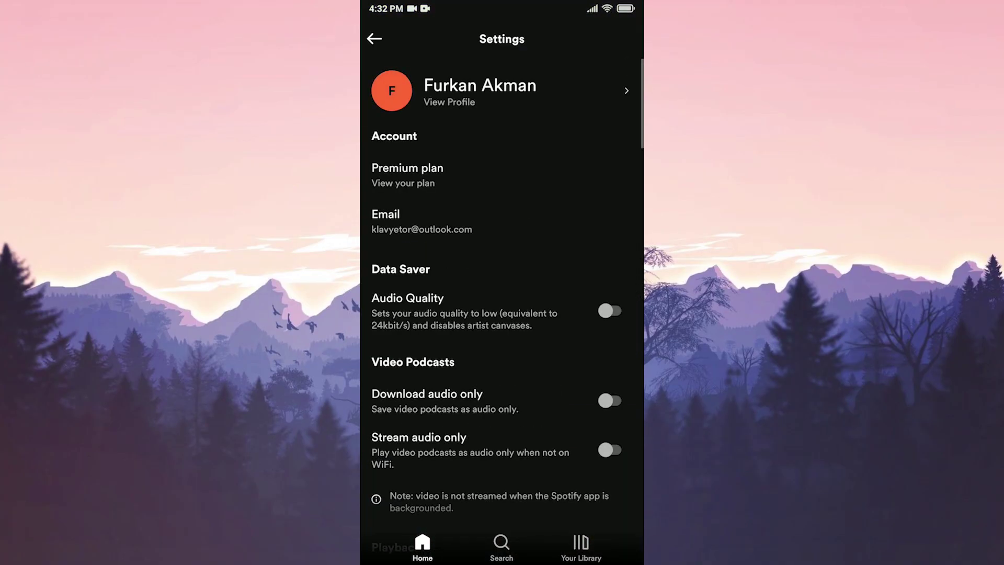
scroll(541, 387, "down", 7)
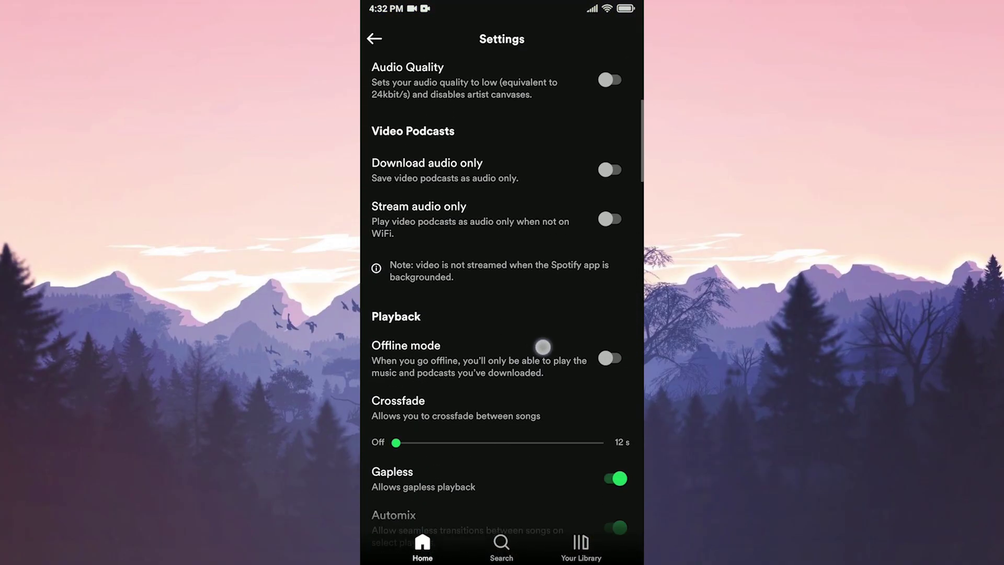
left_click(610, 214)
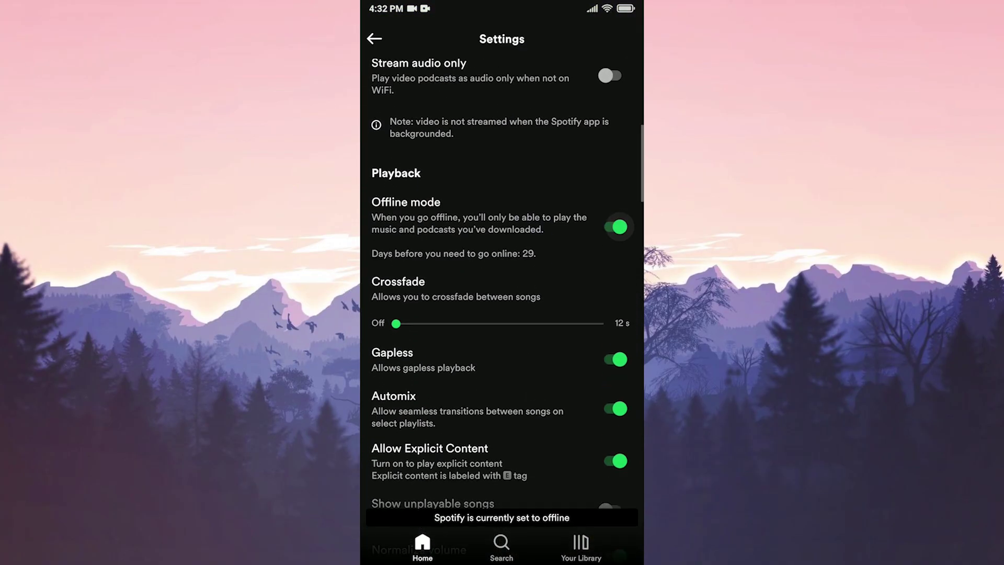
Step: Play the 8. Bölüm episode from Episode downloads offline, pause it, and go to the Android home screen
key("Escape")
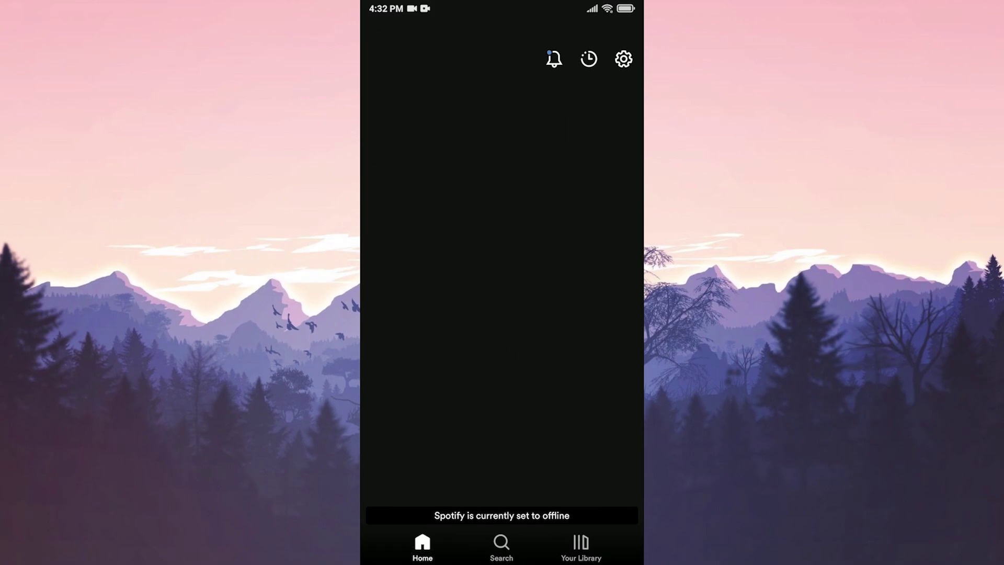
scroll(546, 380, "down", 1)
scroll(546, 380, "down", 2)
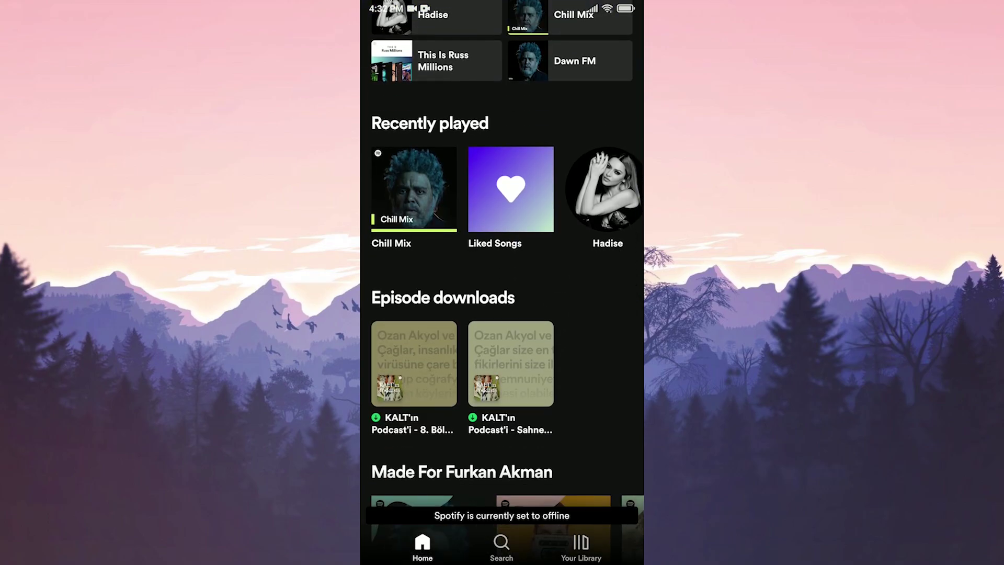
left_click(414, 363)
left_click(415, 251)
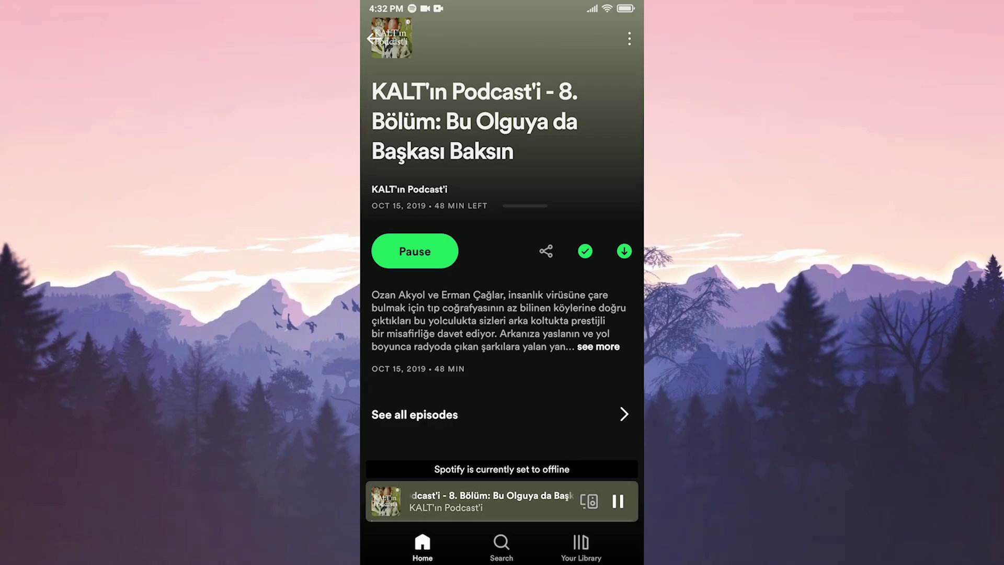
left_click(617, 502)
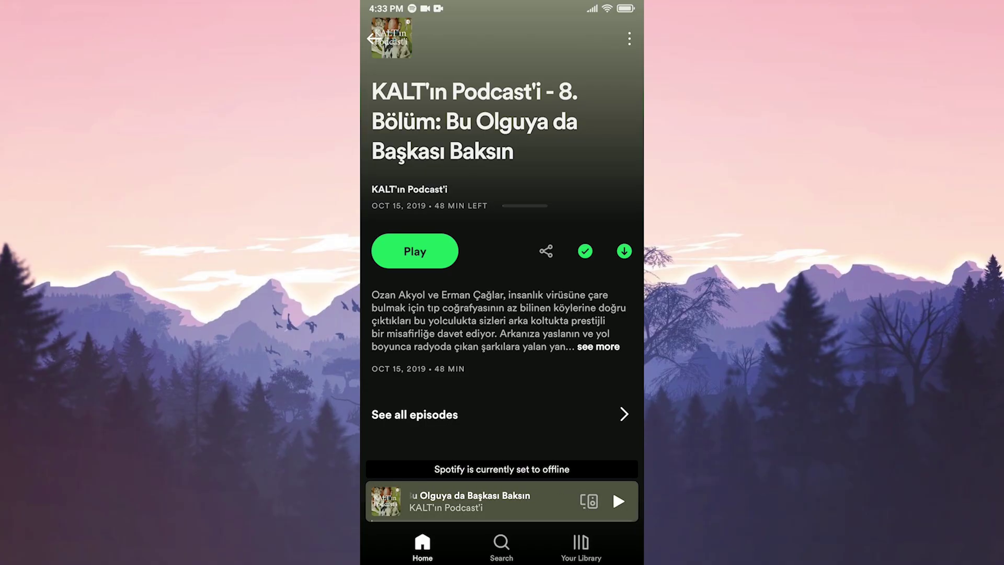
key("Home")
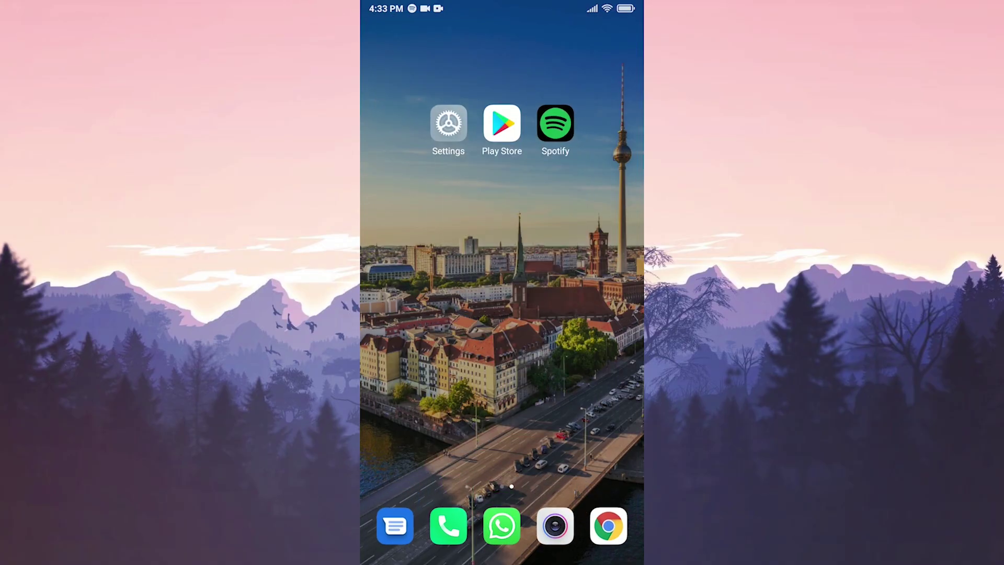